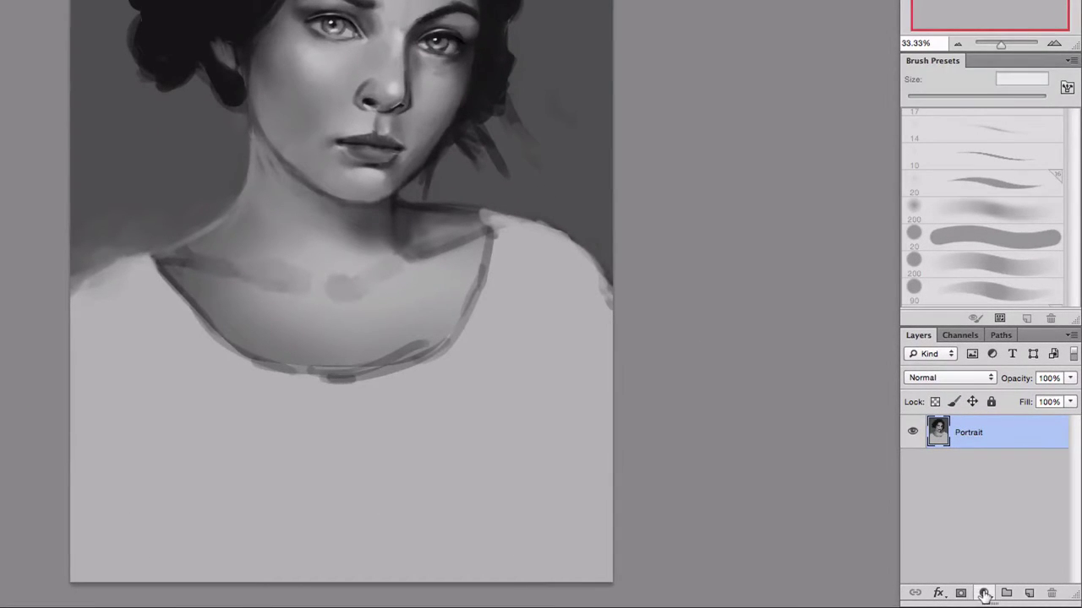
Add a Brightness/Contrast adjustment layer and apply Auto, giving brightness 20 and contrast 44.
{"action": "left_click", "coordinate": [983, 593]}
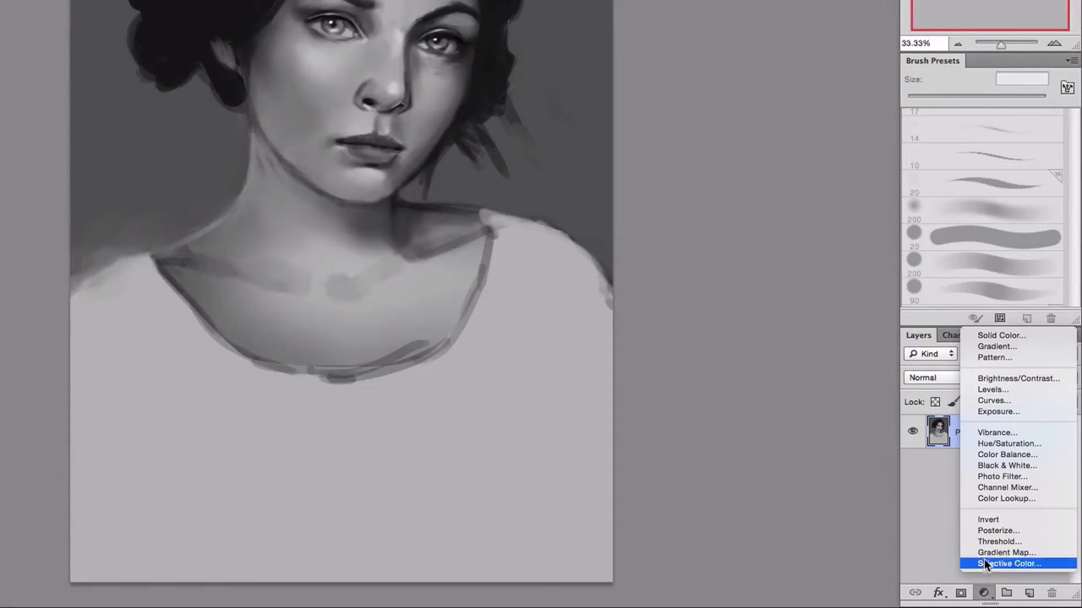
{"action": "left_click", "coordinate": [1006, 380]}
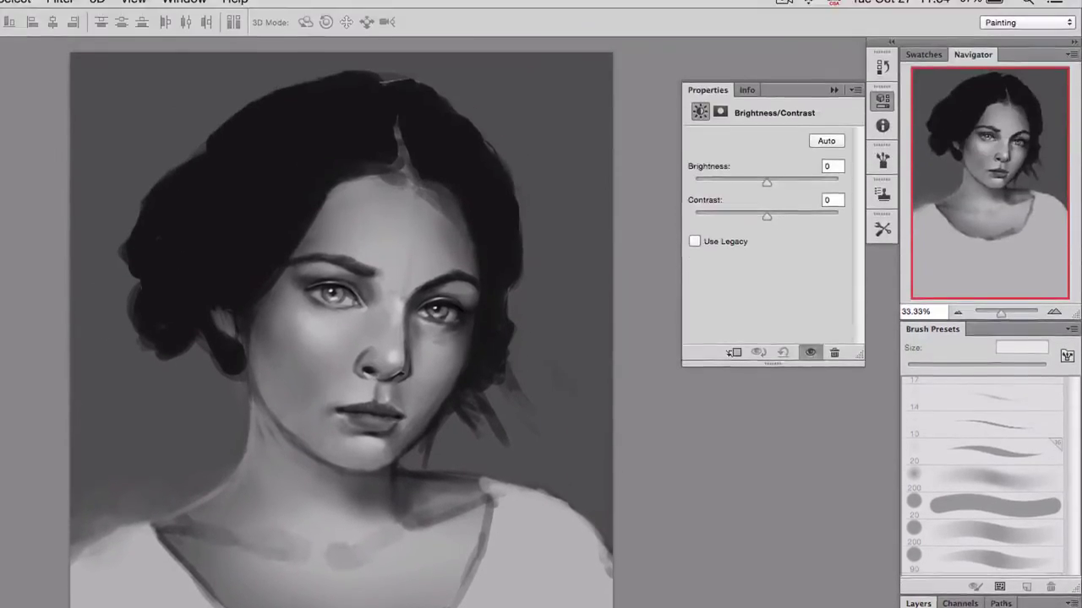
{"action": "left_click", "coordinate": [827, 153]}
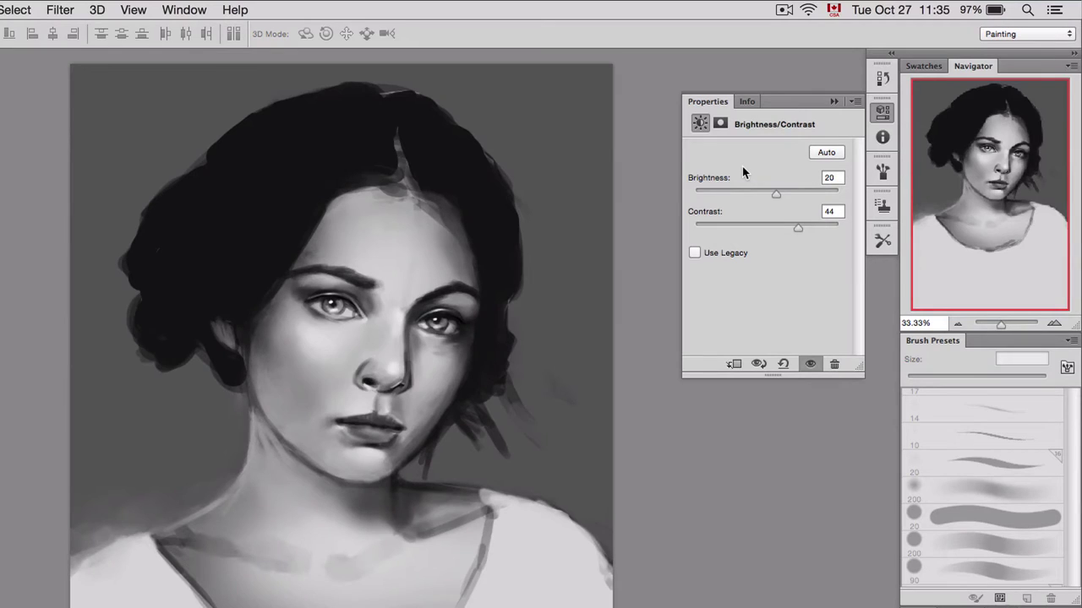
Reset the adjustment, set brightness 18 and contrast 14, compare the result, then collapse Properties.
{"action": "key", "text": "super+z"}
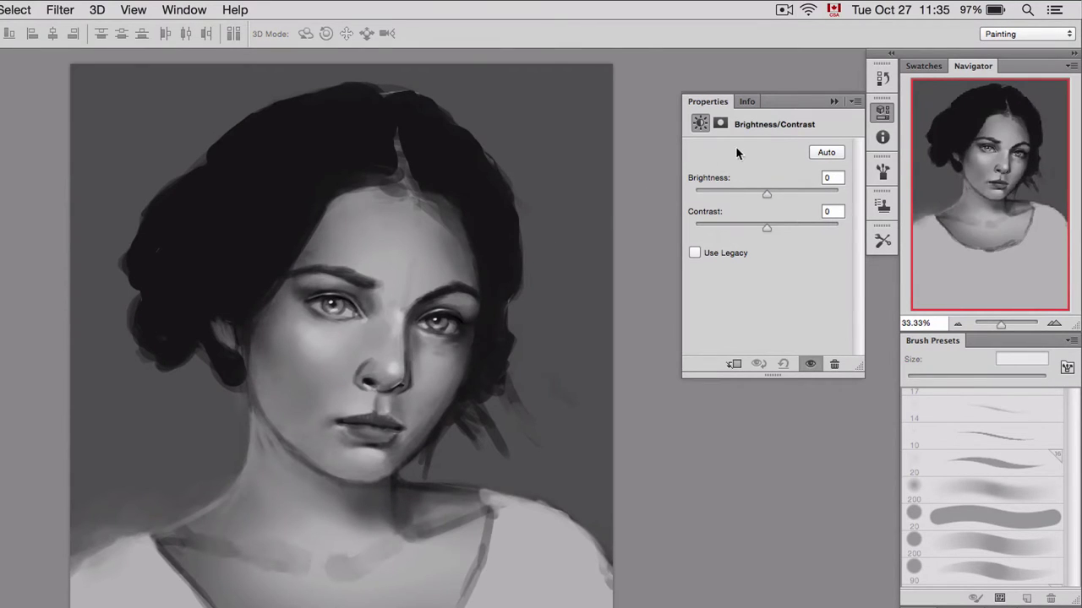
{"action": "mouse_move", "coordinate": [769, 194]}
{"action": "left_mouse_down"}
{"action": "mouse_move", "coordinate": [777, 191]}
{"action": "mouse_move", "coordinate": [749, 195]}
{"action": "mouse_move", "coordinate": [771, 196]}
{"action": "left_mouse_up"}
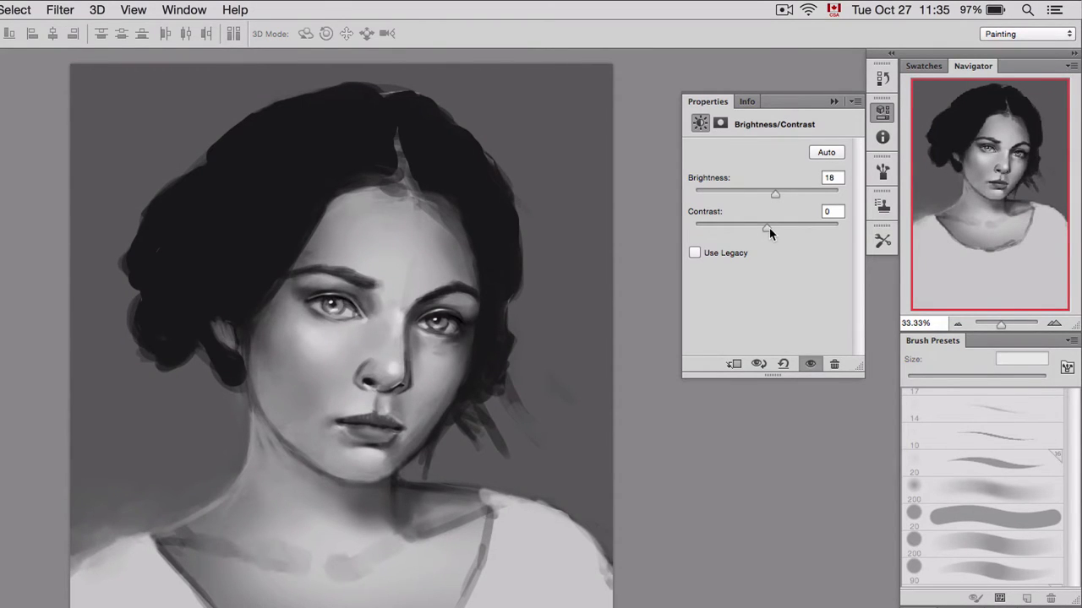
{"action": "left_click_drag", "start_coordinate": [772, 230], "coordinate": [773, 230]}
{"action": "key", "text": "backslash"}
{"action": "key", "text": "backslash"}
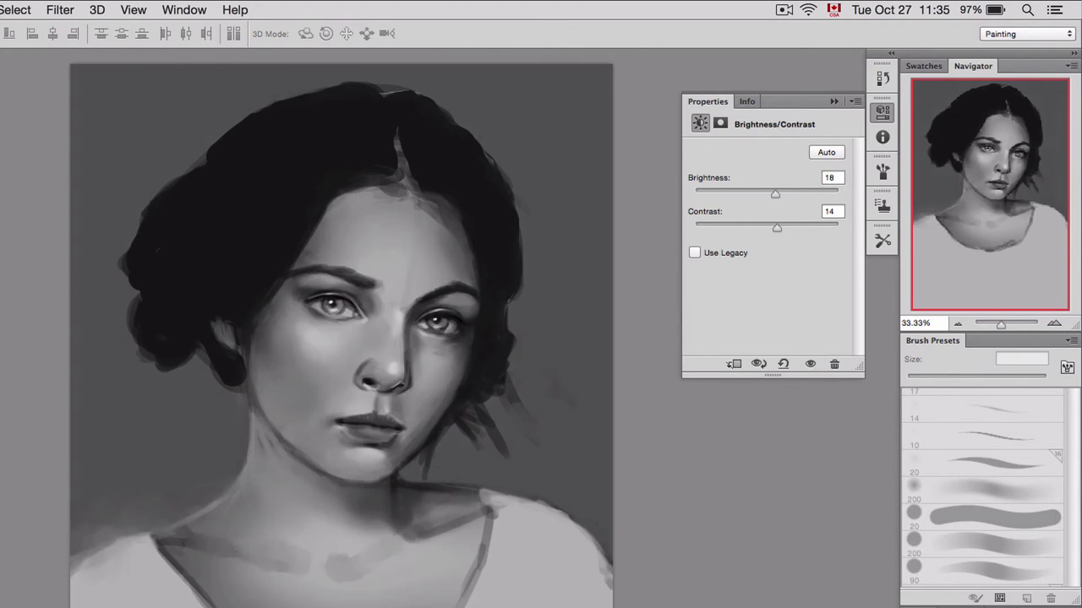
{"action": "key", "text": "backslash"}
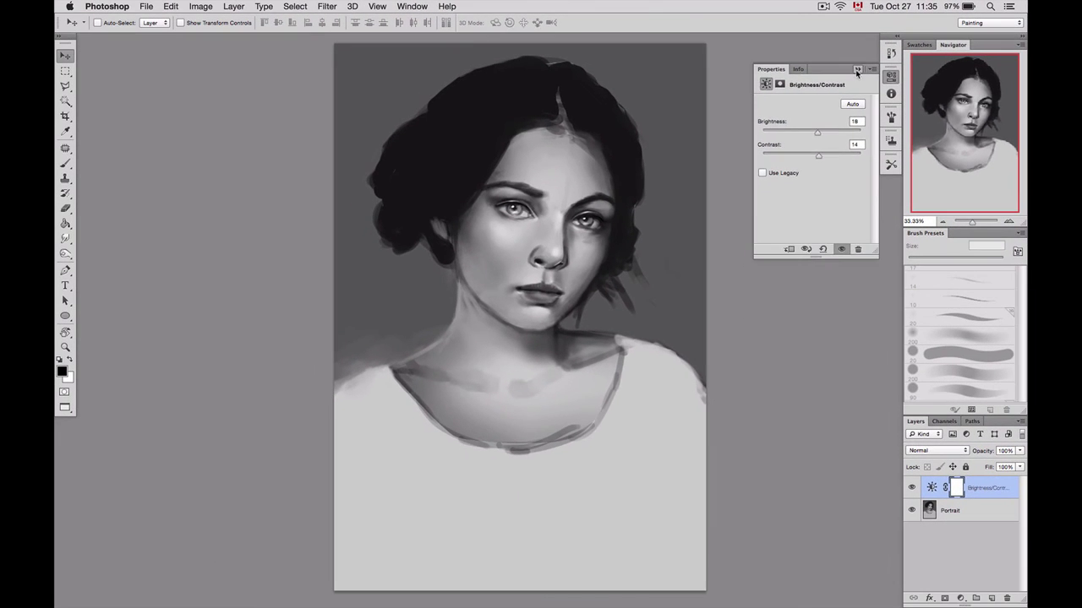
{"action": "left_click", "coordinate": [833, 100]}
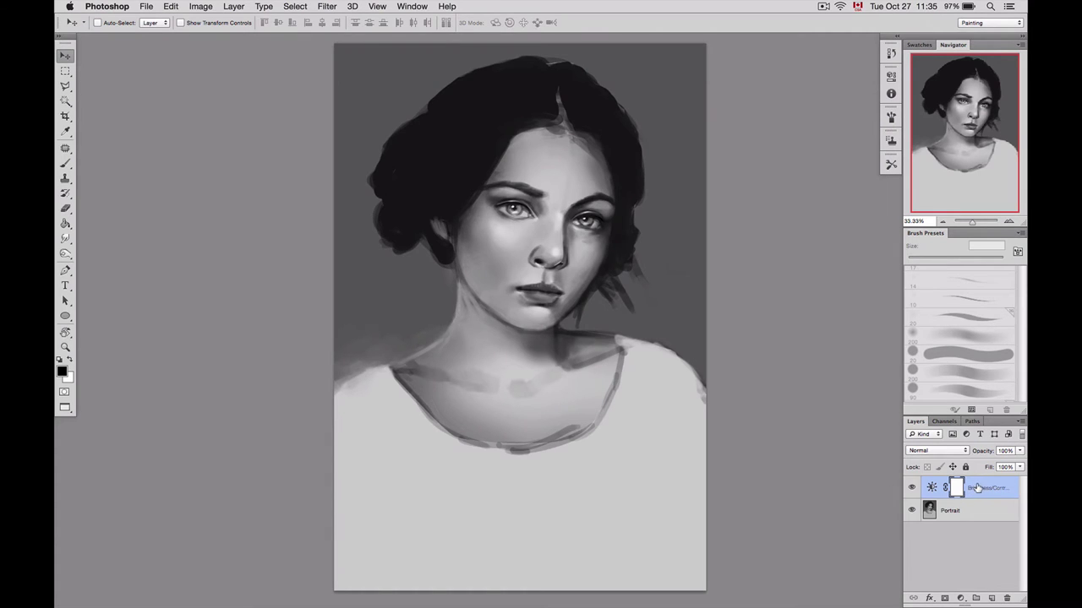
Delete the Brightness/Contrast layer and add a default Levels adjustment above the portrait instead.
{"action": "left_click_drag", "start_coordinate": [996, 488], "coordinate": [1005, 597]}
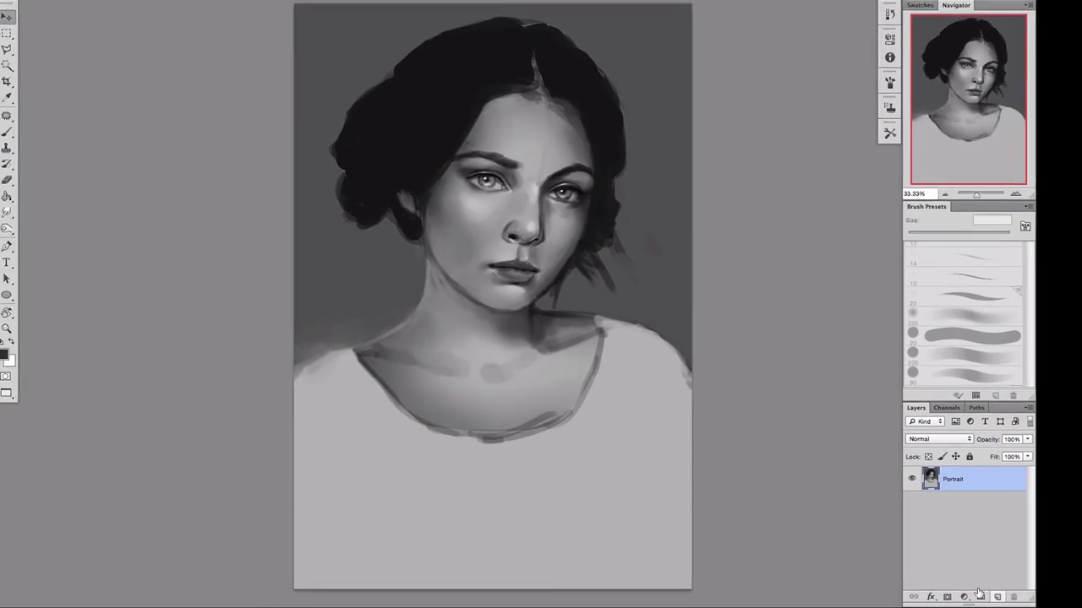
{"action": "left_click", "coordinate": [982, 594]}
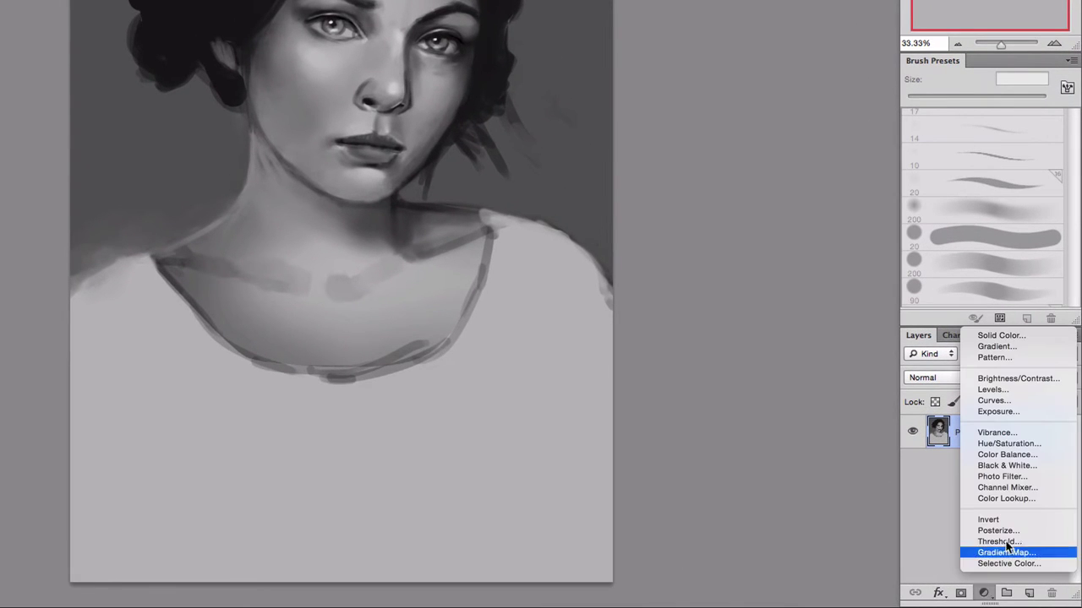
{"action": "left_click", "coordinate": [996, 389]}
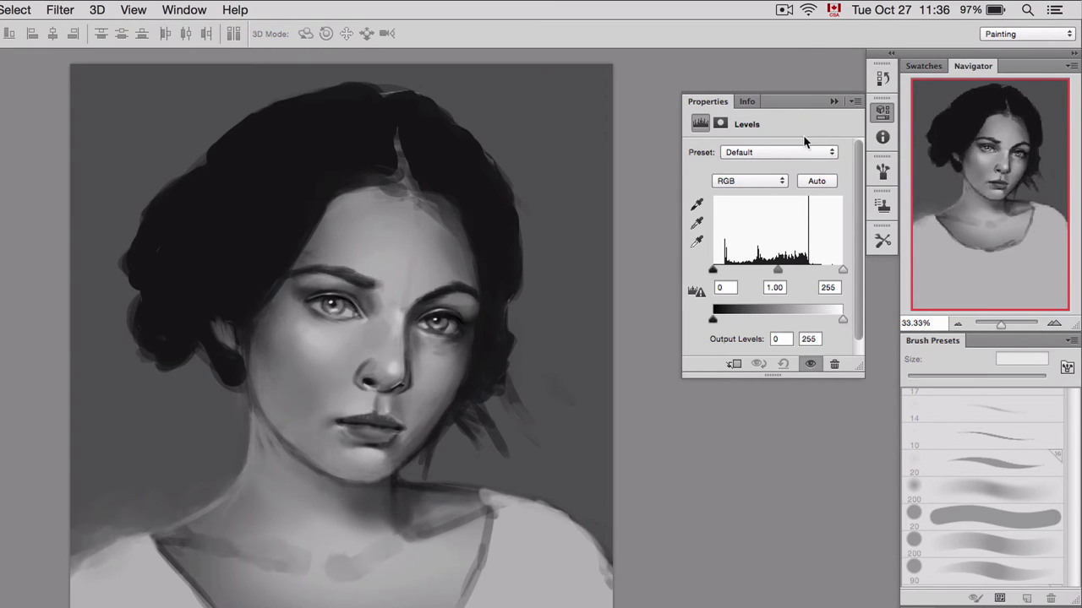
{"action": "left_click", "coordinate": [762, 153]}
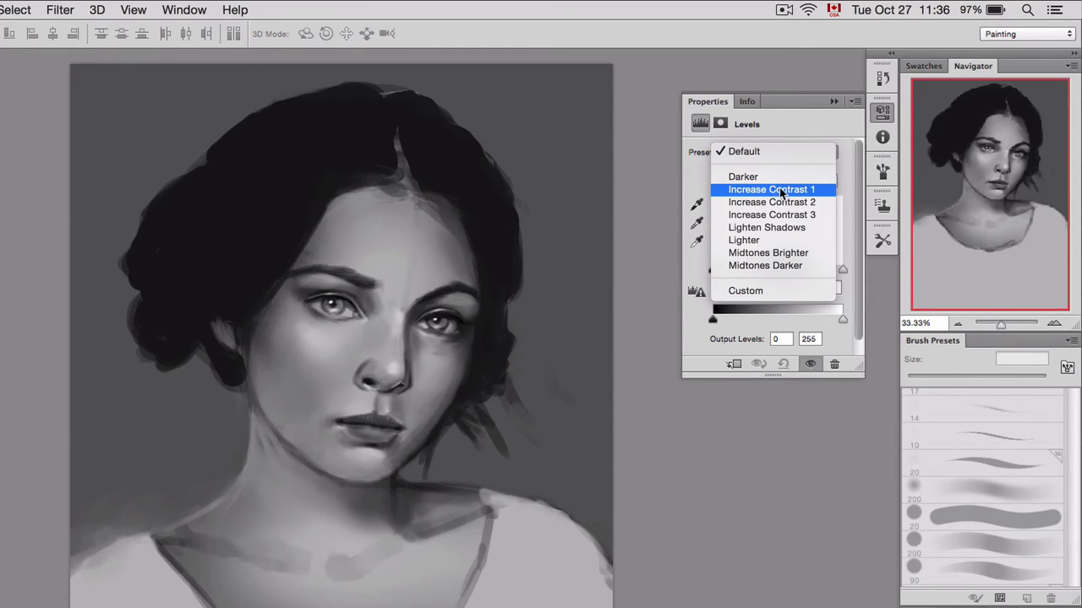
{"action": "left_click", "coordinate": [778, 190]}
{"action": "left_click", "coordinate": [778, 156]}
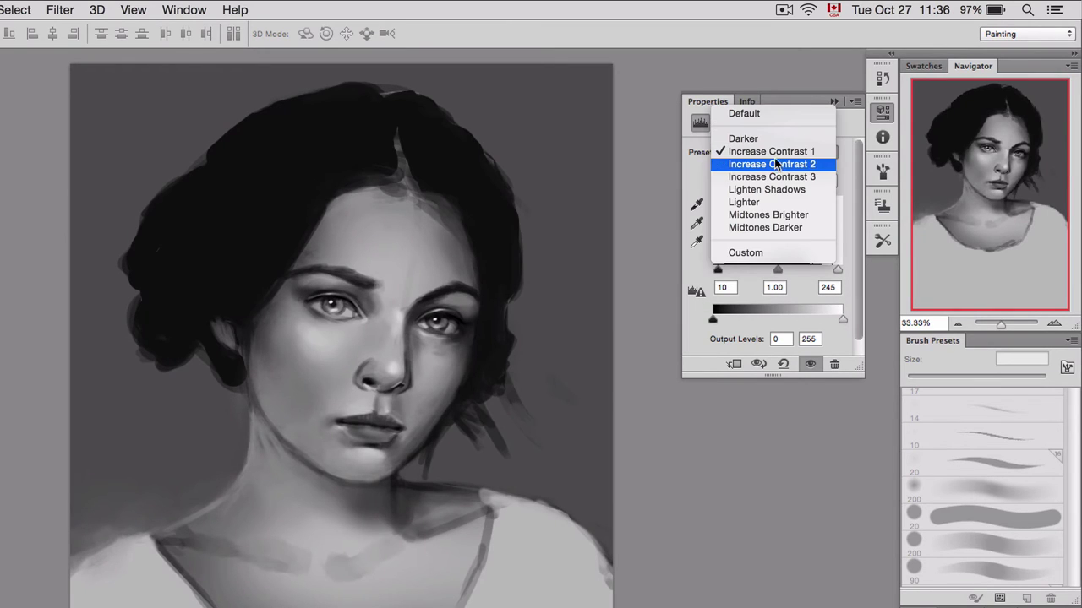
{"action": "left_click", "coordinate": [771, 165]}
{"action": "left_click", "coordinate": [768, 152]}
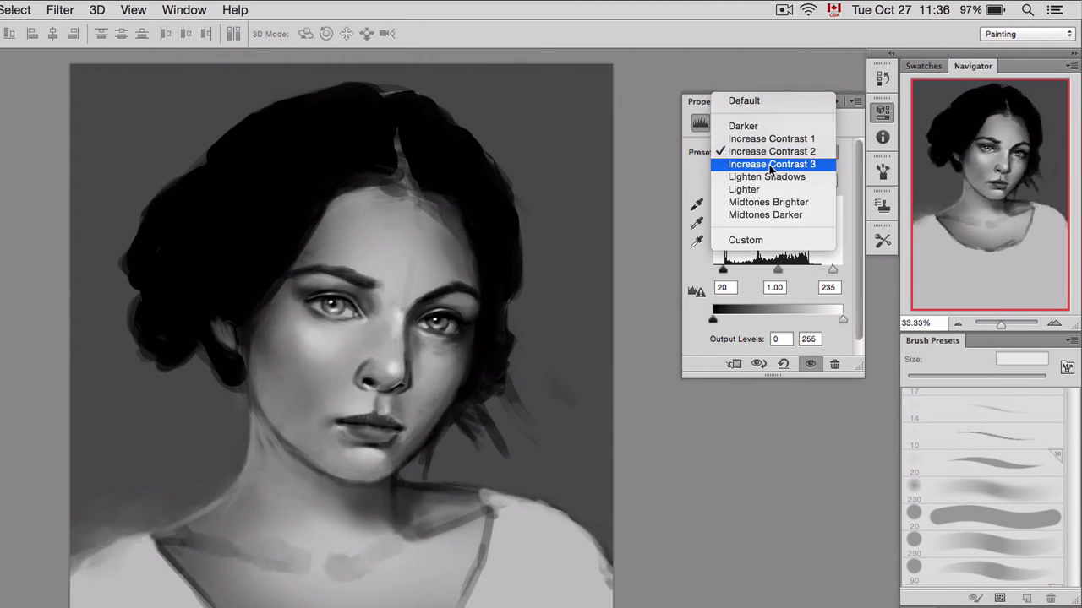
{"action": "left_click", "coordinate": [770, 164]}
{"action": "left_click", "coordinate": [773, 157]}
{"action": "left_click", "coordinate": [775, 166]}
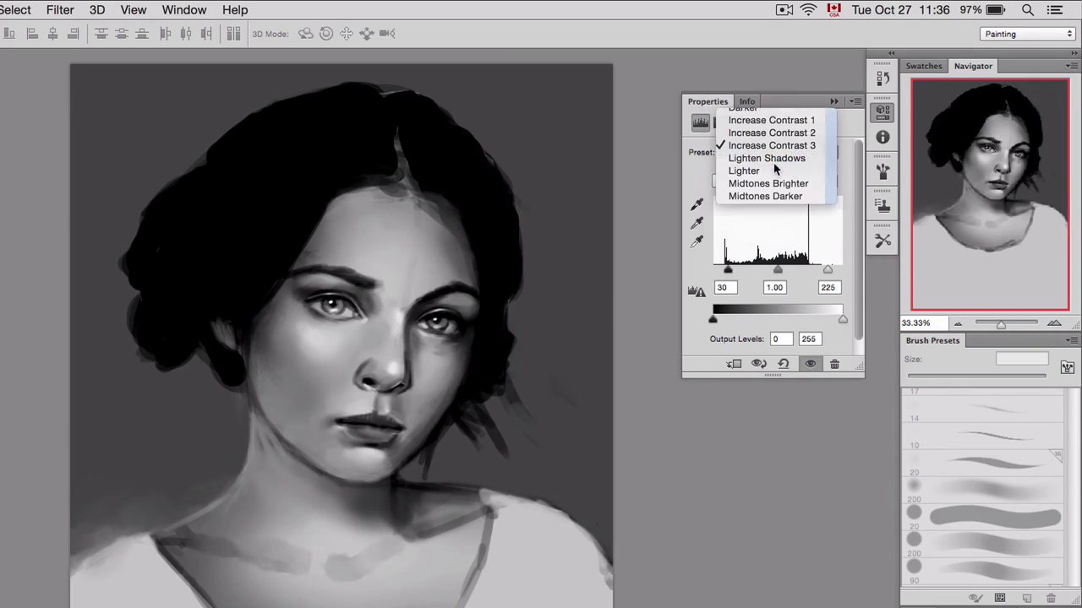
{"action": "left_click", "coordinate": [768, 156]}
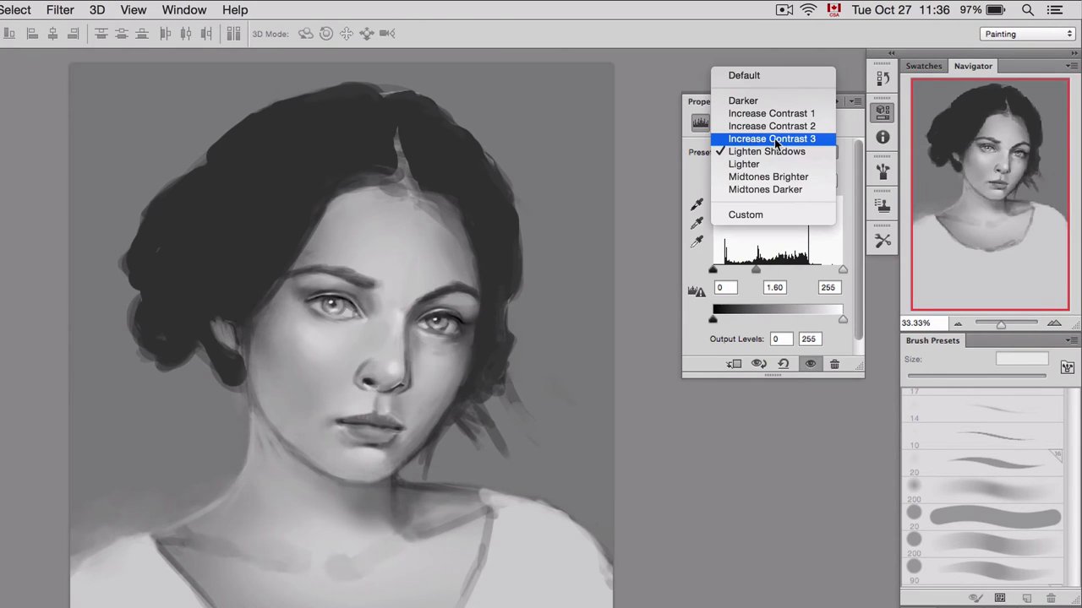
{"action": "left_click", "coordinate": [783, 139]}
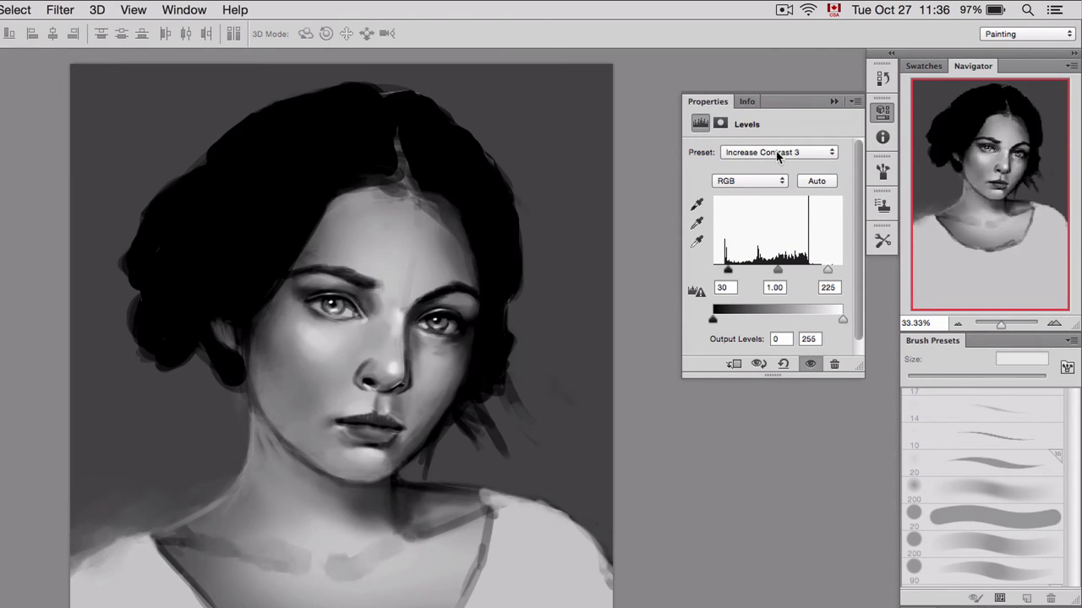
{"action": "left_click", "coordinate": [776, 152]}
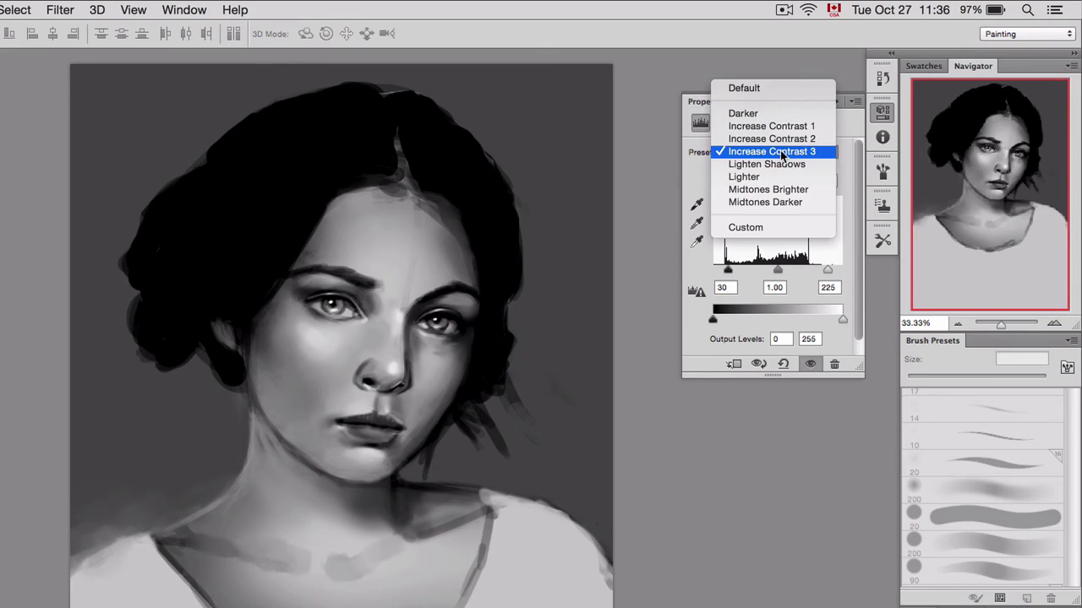
{"action": "left_click", "coordinate": [765, 87]}
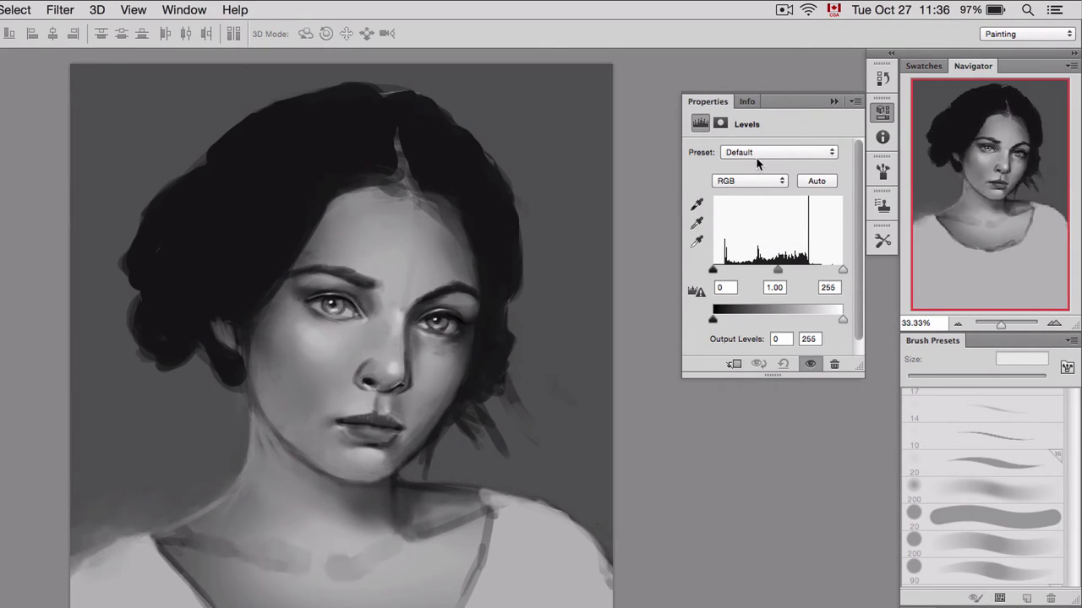
Sample the Levels black point from the dark hair, discarding the overly bright white-point attempt on the eye.
{"action": "left_click", "coordinate": [697, 208]}
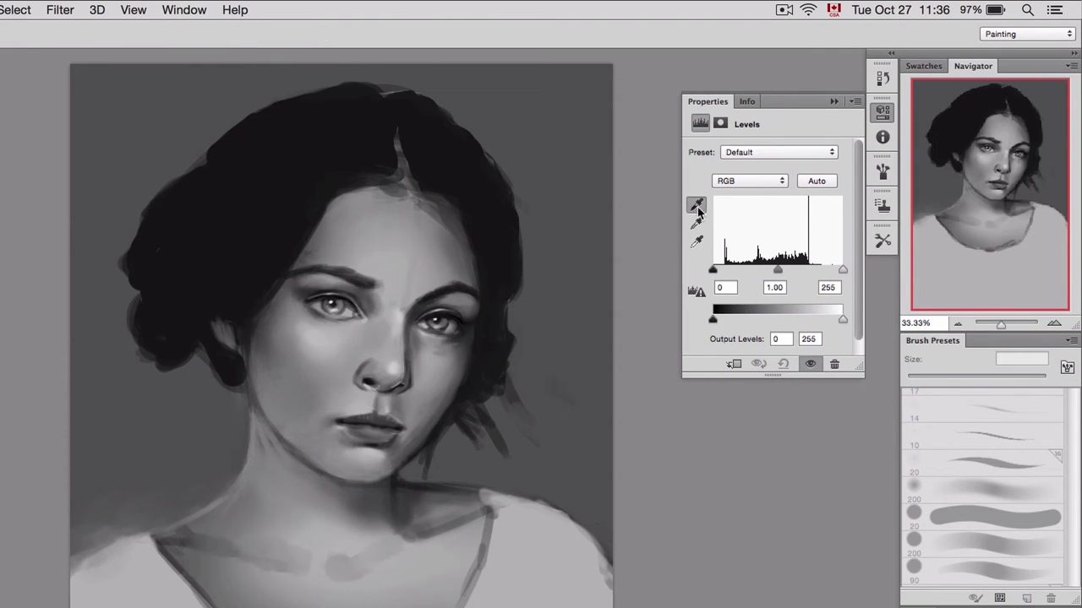
{"action": "left_click", "coordinate": [256, 191]}
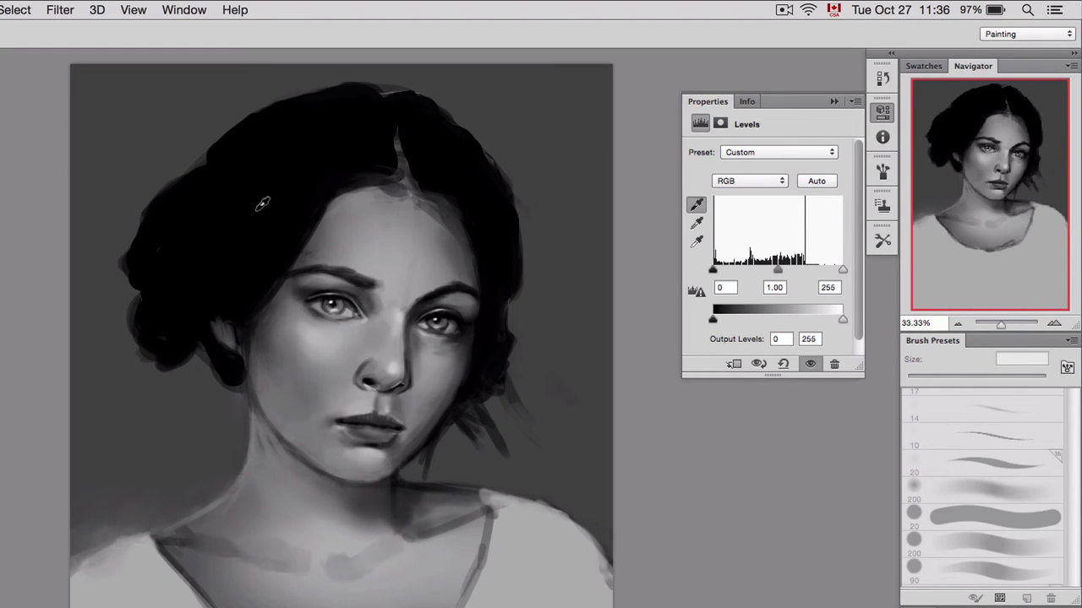
{"action": "left_click", "coordinate": [697, 243]}
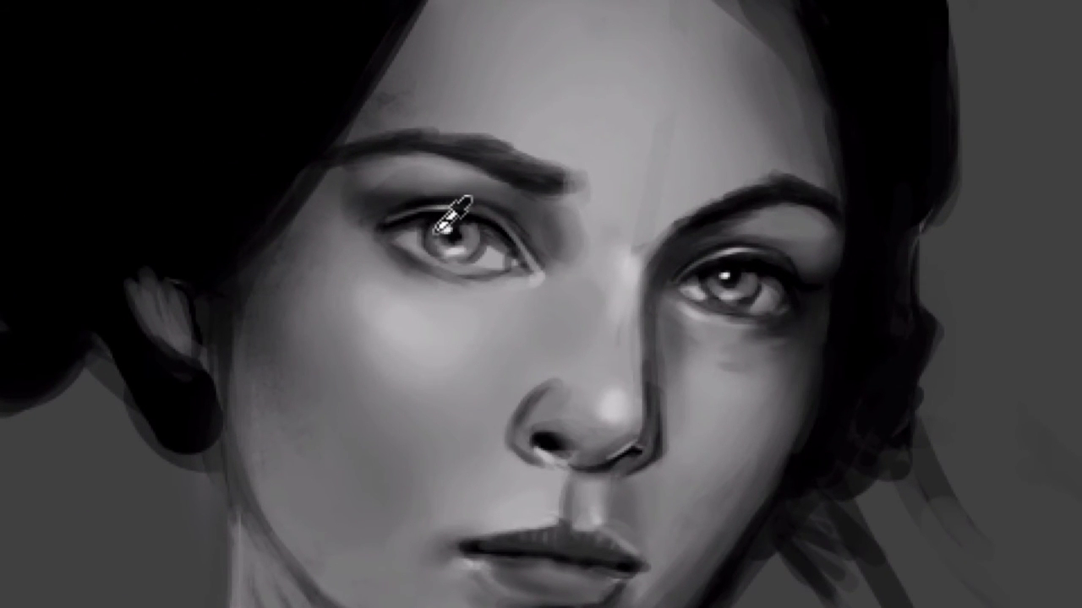
{"action": "left_click", "coordinate": [438, 225]}
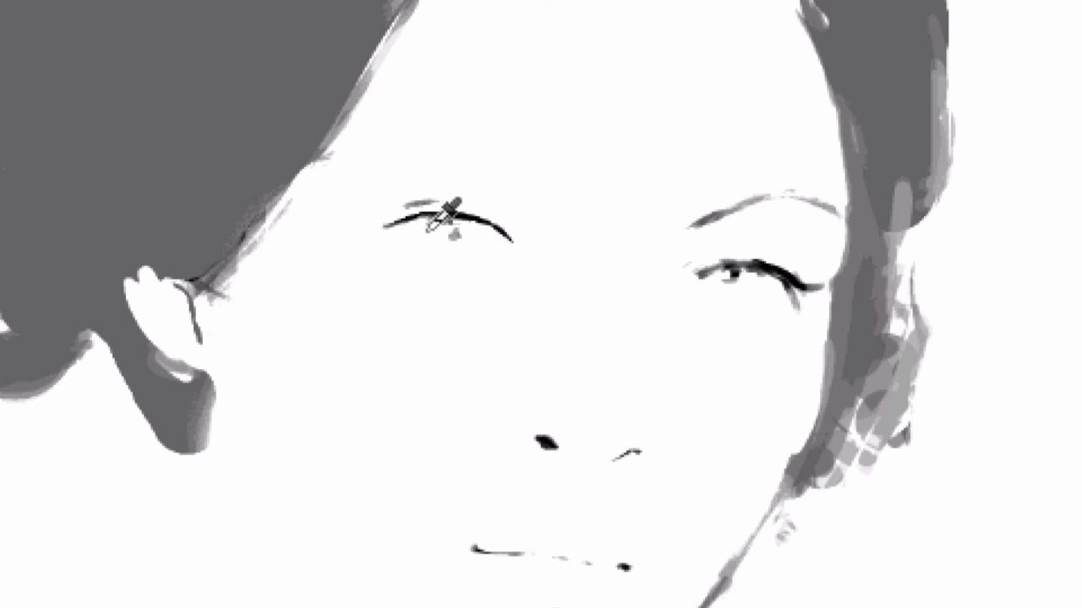
{"action": "left_click", "coordinate": [429, 231]}
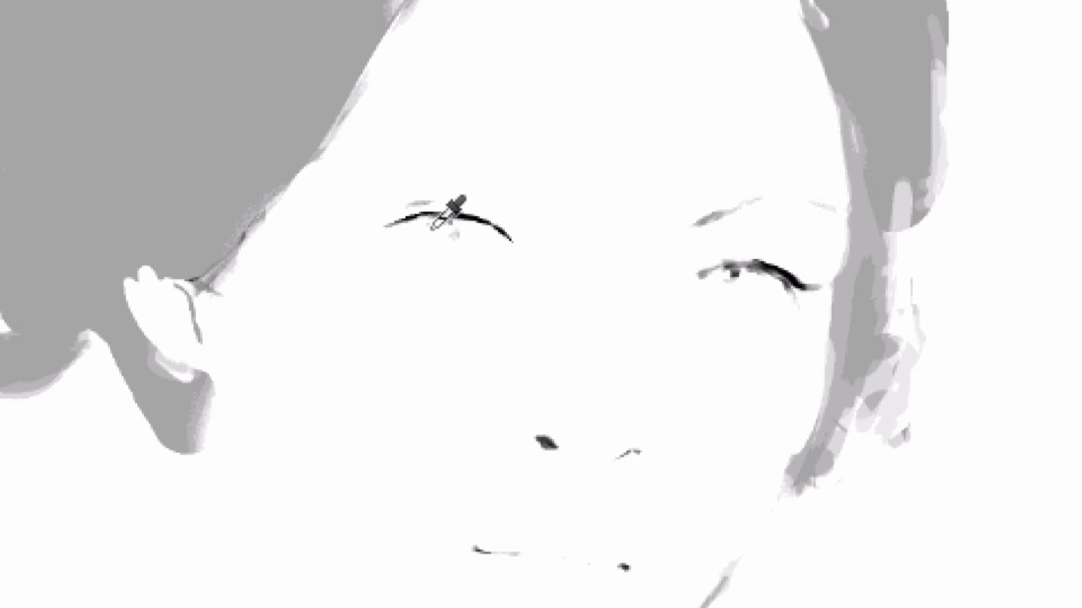
{"action": "key", "text": "Escape"}
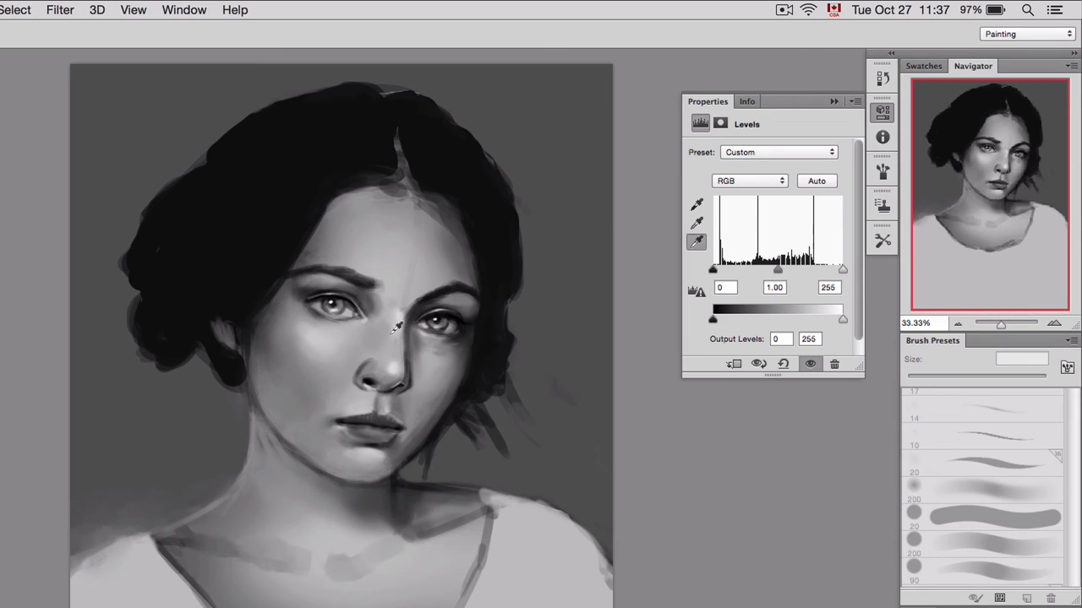
{"action": "key", "text": "backslash"}
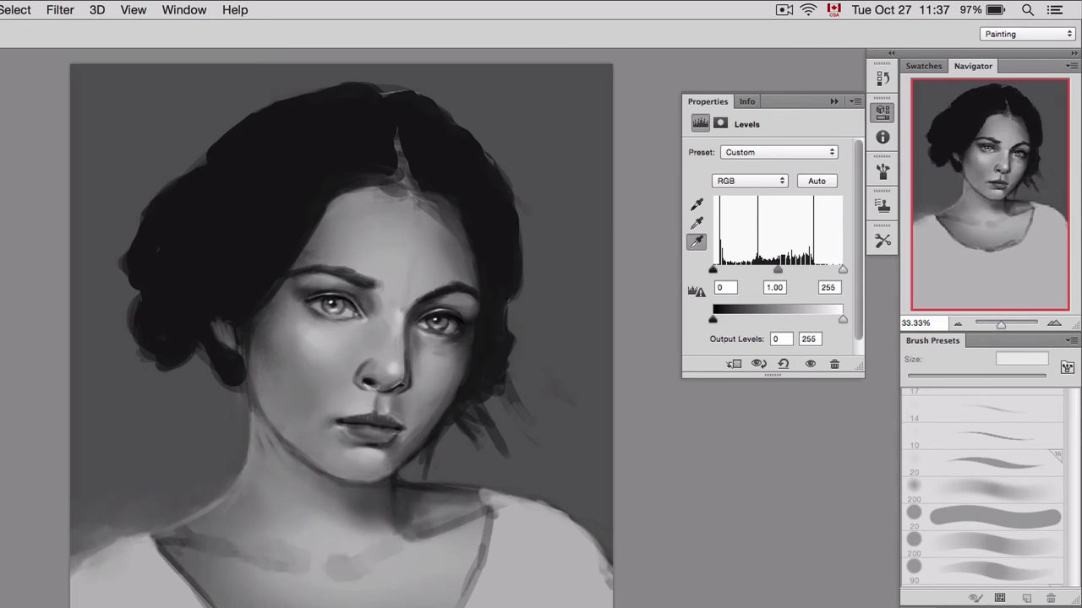
Reset Levels to the Default preset, then set black input 15 and white input 233.
{"action": "key", "text": "backslash"}
{"action": "key", "text": "backslash"}
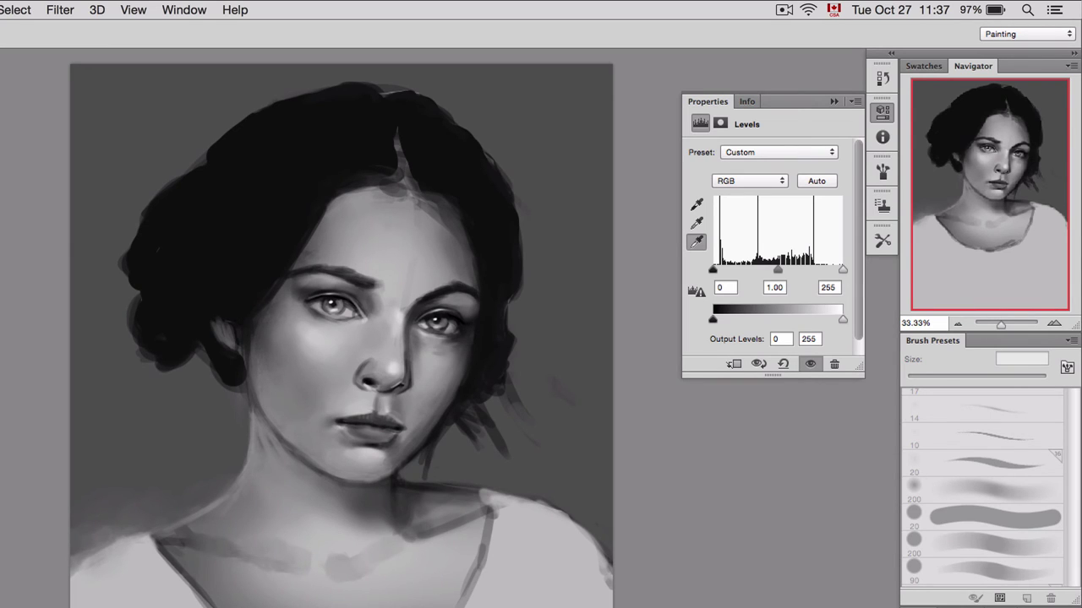
{"action": "left_click", "coordinate": [786, 154]}
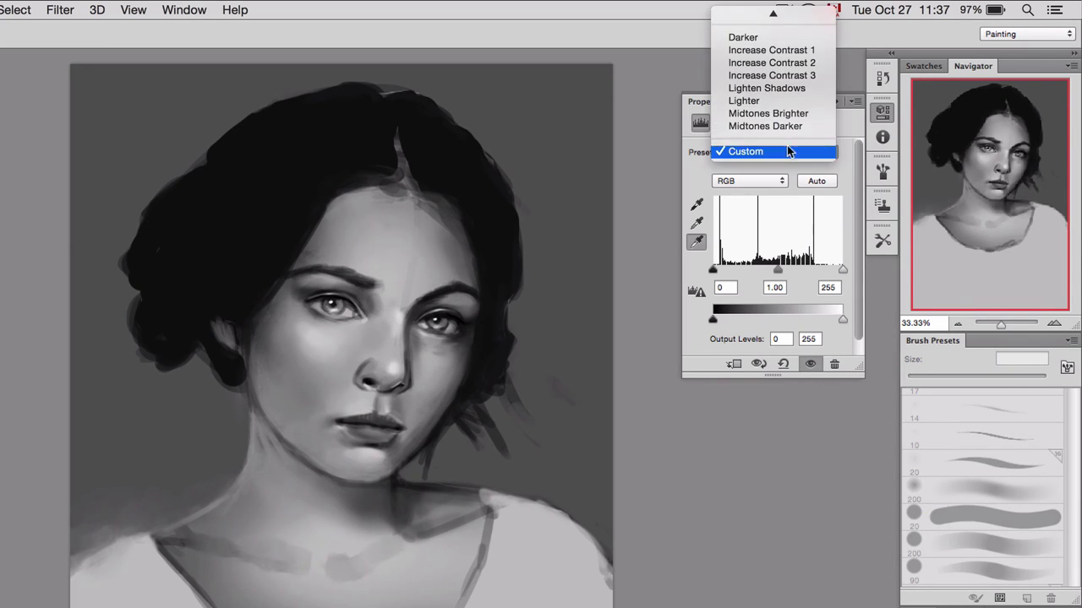
{"action": "left_click", "coordinate": [773, 15]}
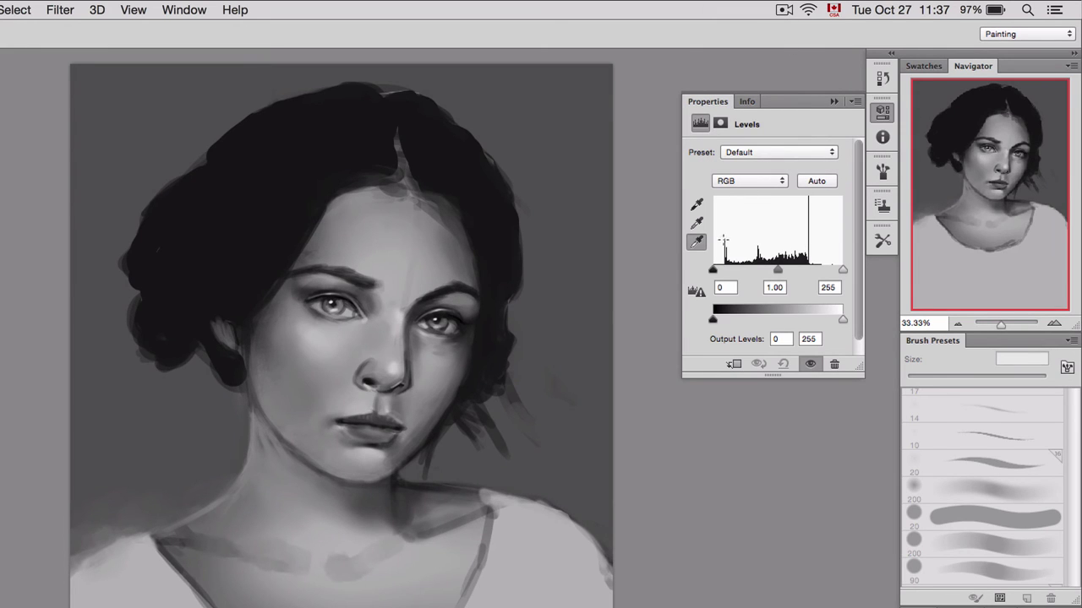
{"action": "left_click_drag", "start_coordinate": [713, 271], "coordinate": [720, 273]}
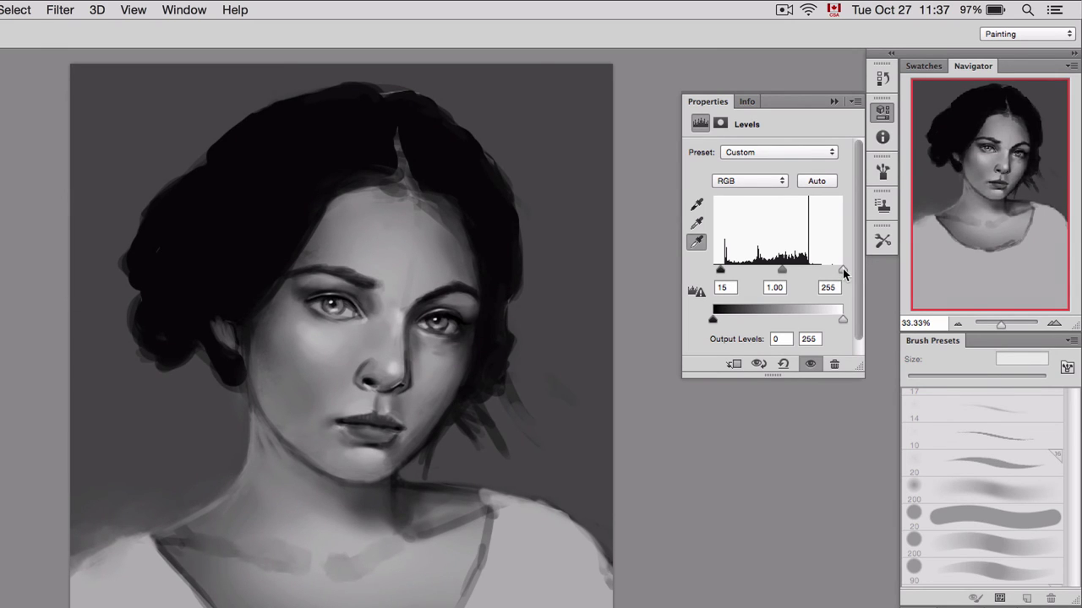
{"action": "left_click_drag", "start_coordinate": [843, 271], "coordinate": [774, 269]}
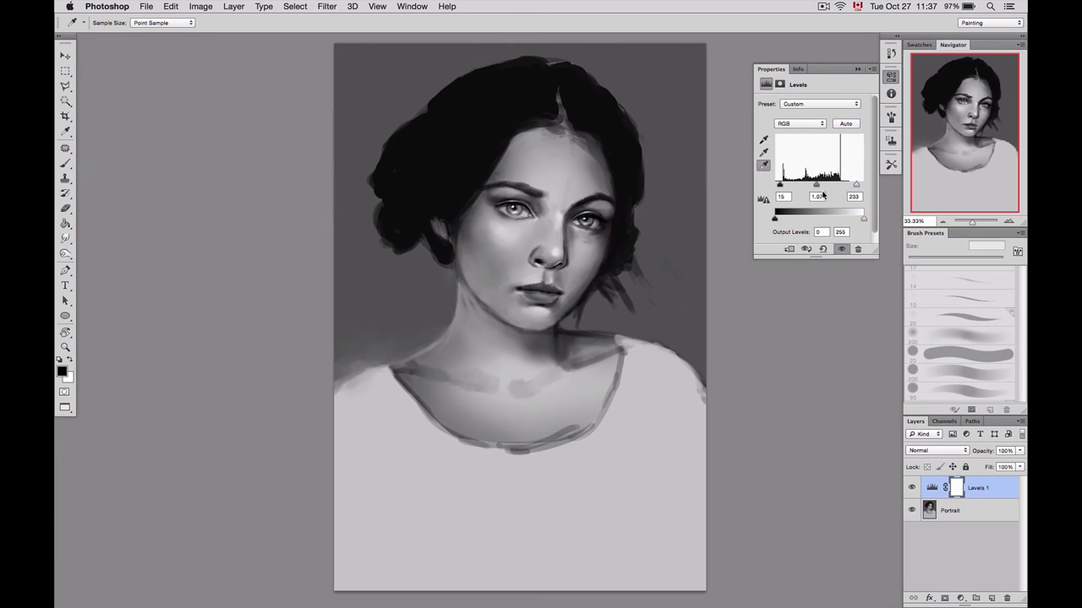
Toggle Levels 1 off and on, collapse its properties, and return it above Portrait after moving it below.
{"action": "left_click", "coordinate": [911, 487]}
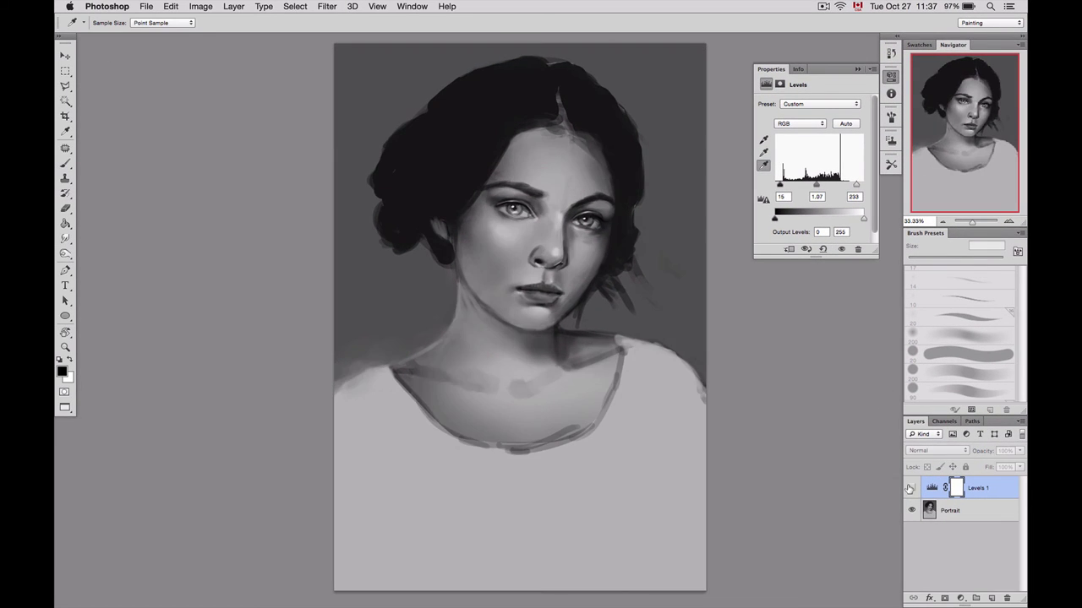
{"action": "left_click", "coordinate": [911, 488]}
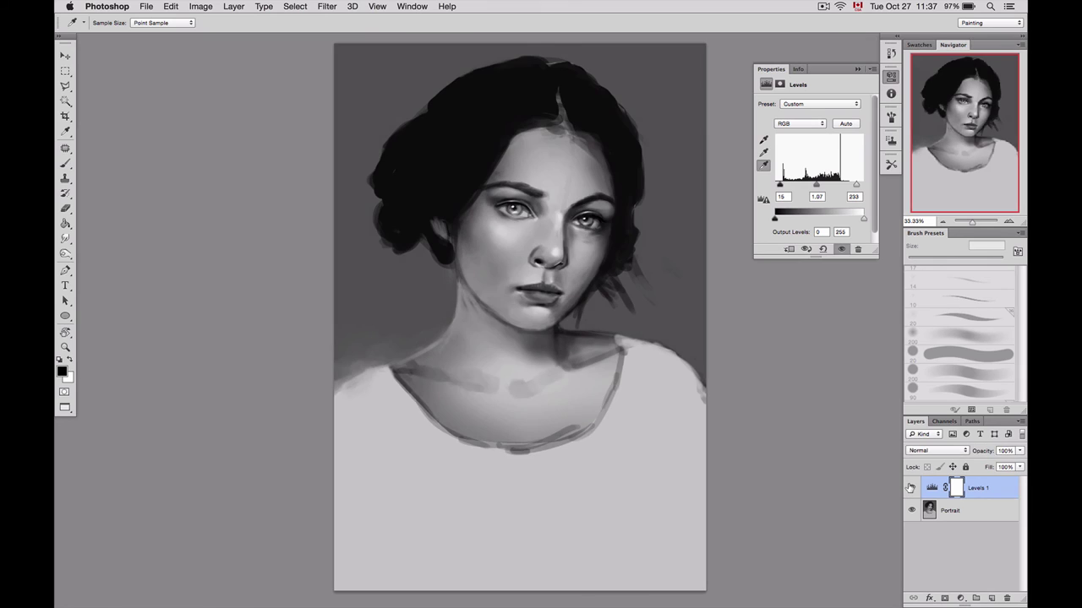
{"action": "left_click", "coordinate": [856, 68]}
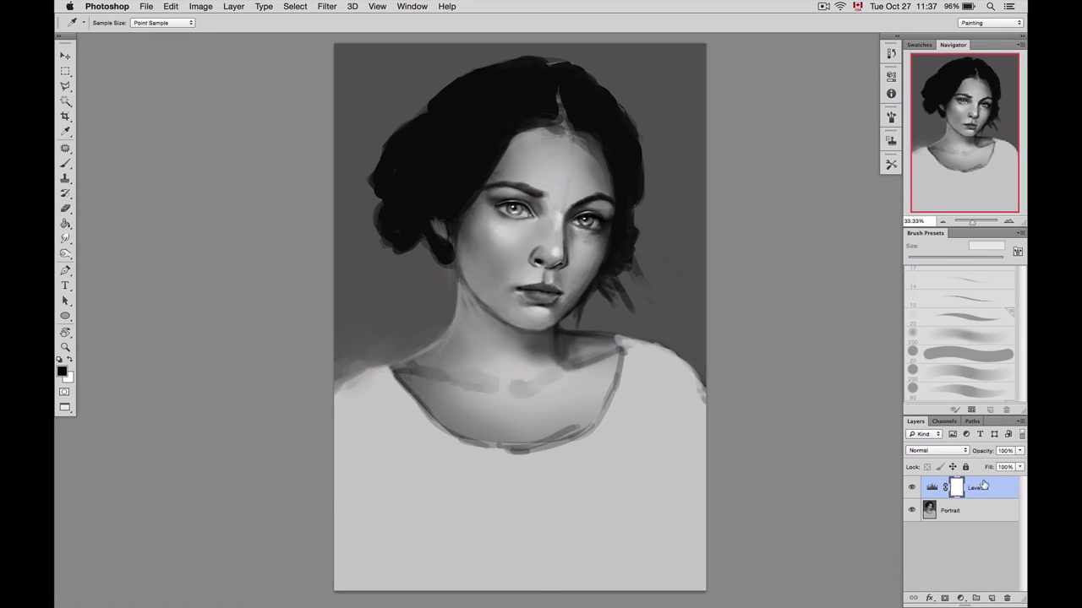
{"action": "left_click_drag", "start_coordinate": [983, 488], "coordinate": [976, 517]}
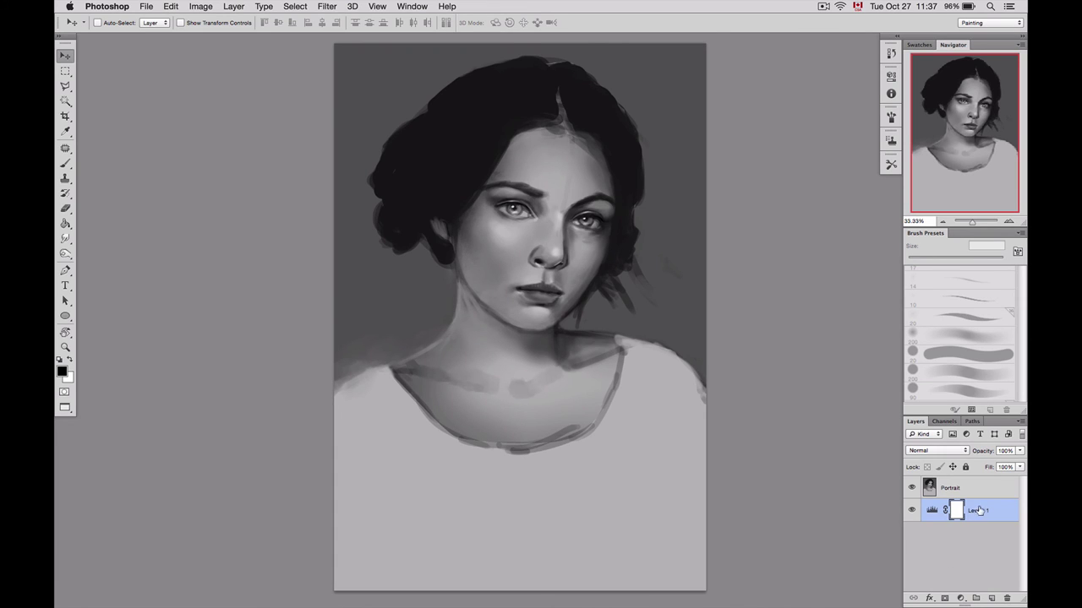
{"action": "left_click_drag", "start_coordinate": [978, 510], "coordinate": [980, 485]}
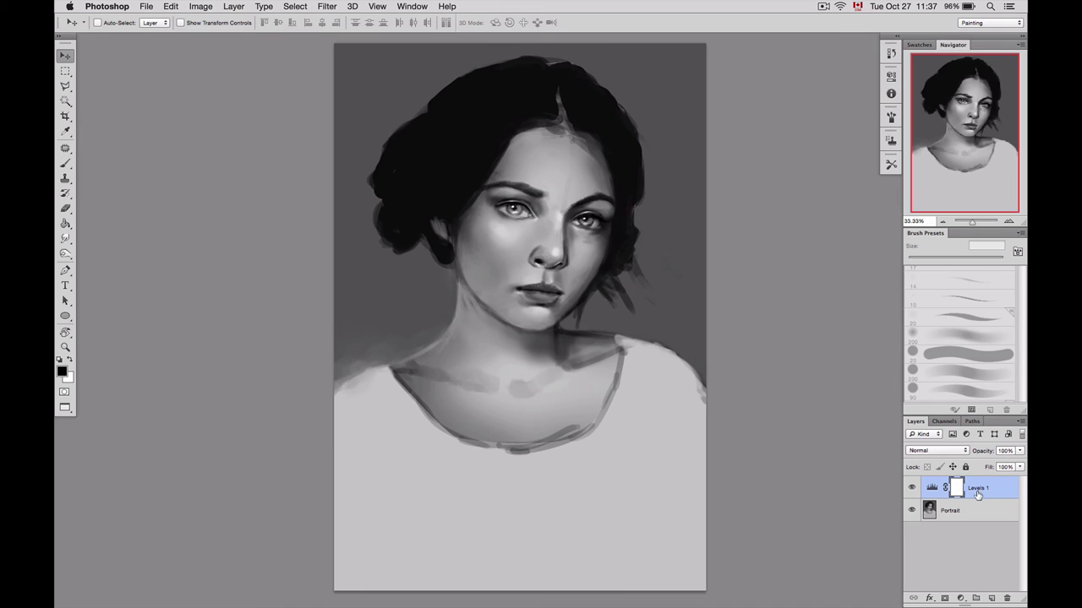